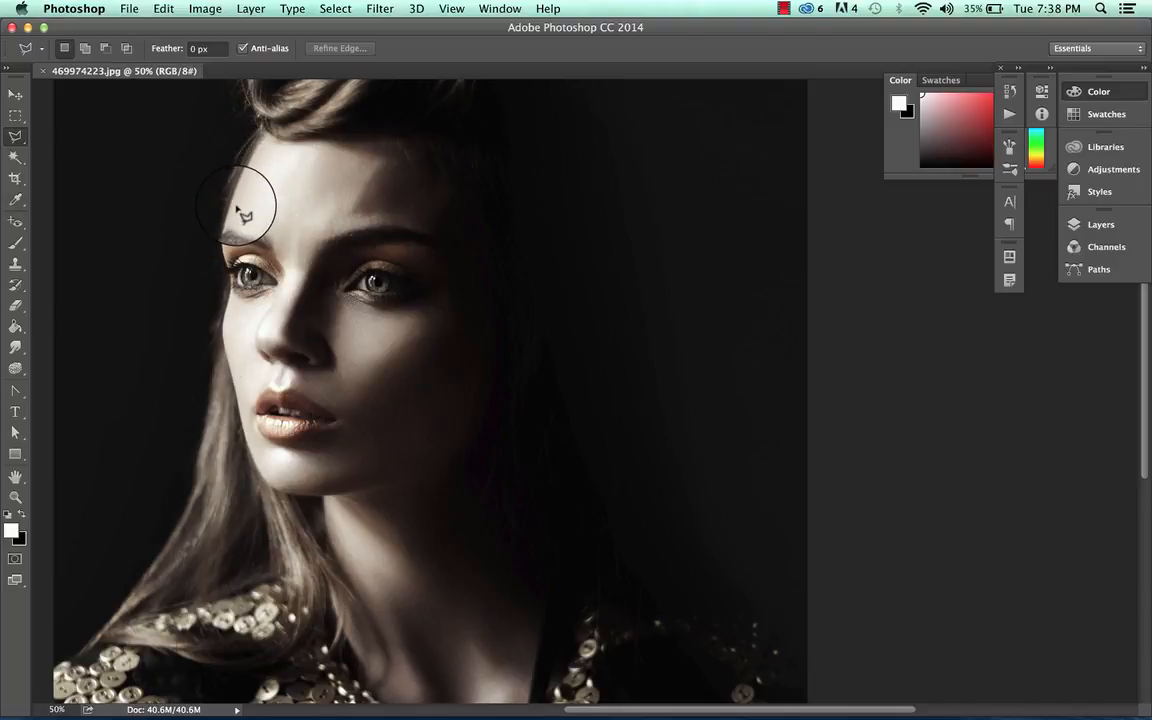
Draw a six-sided polygonal lasso selection around the woman's forehead and face.
left_click(43, 51)
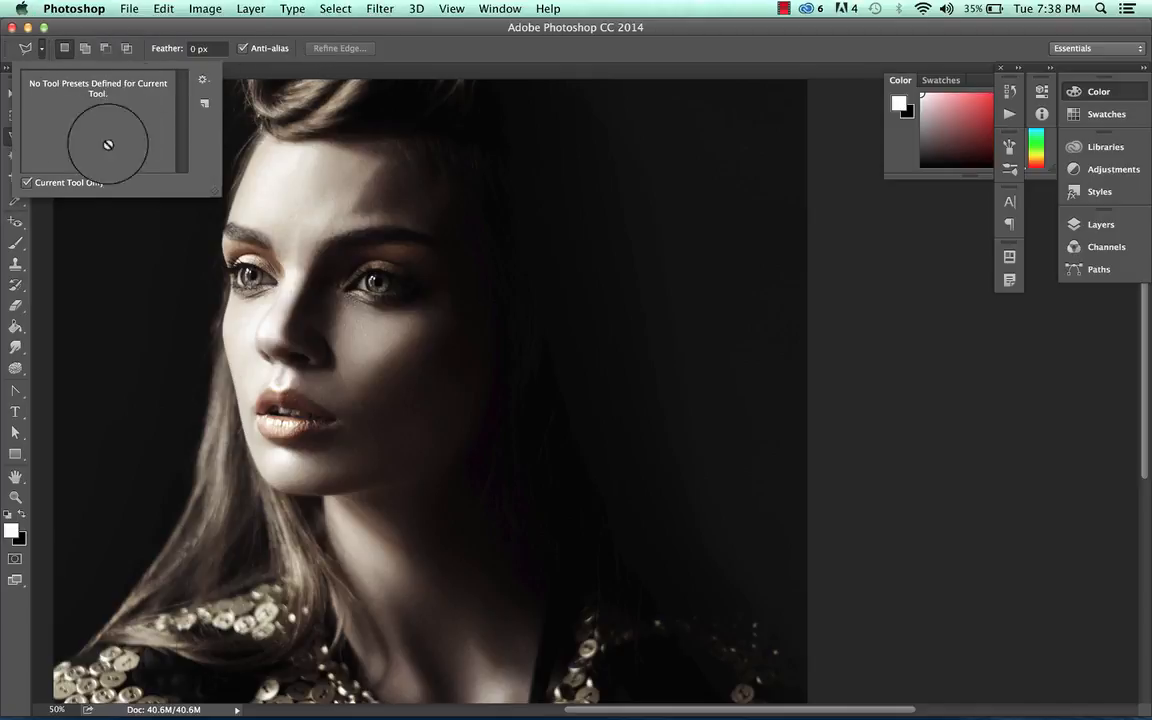
left_click(160, 251)
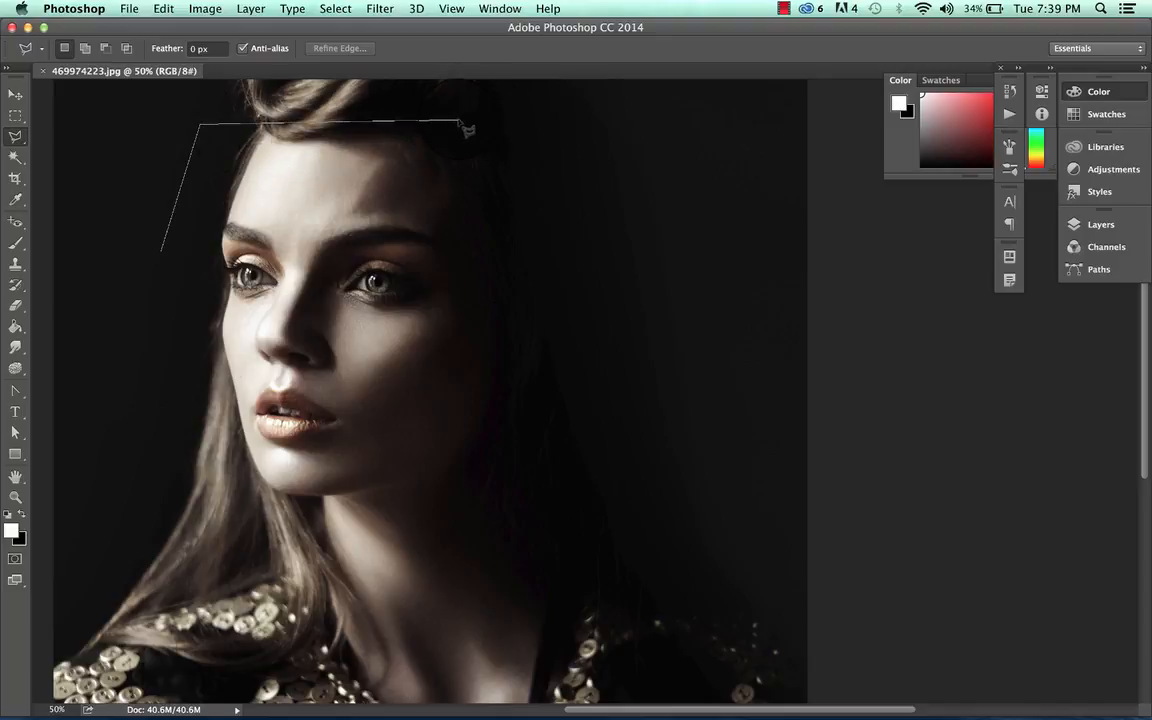
left_click(513, 247)
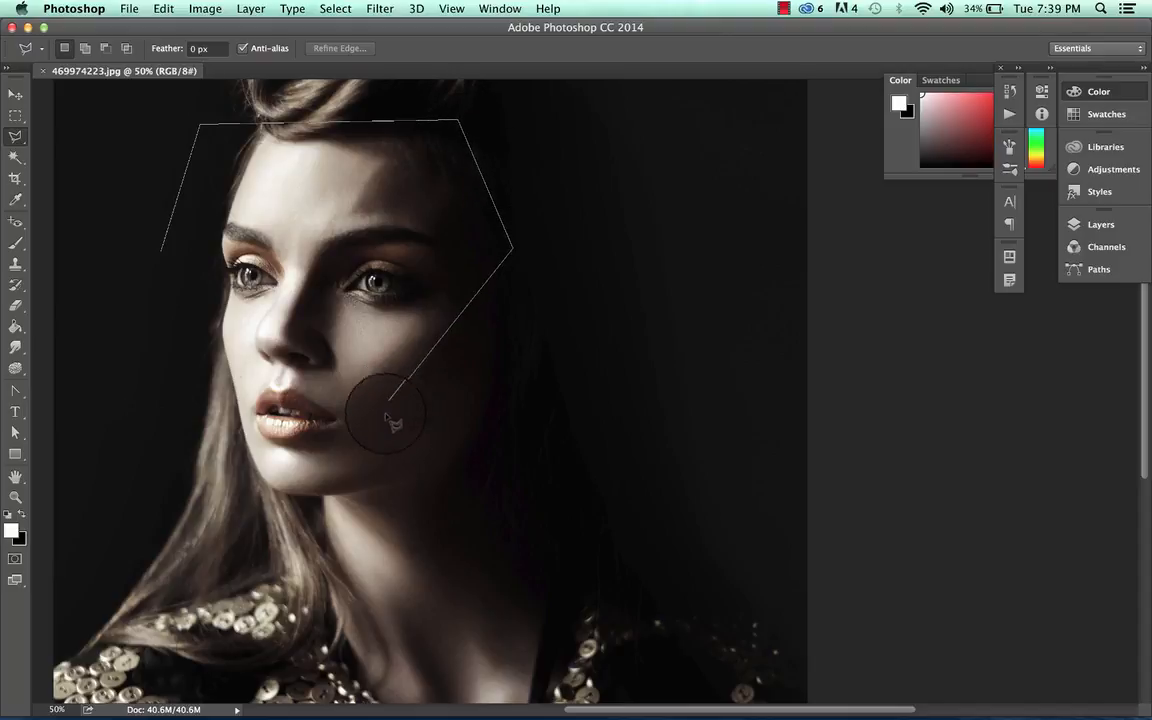
left_click(449, 404)
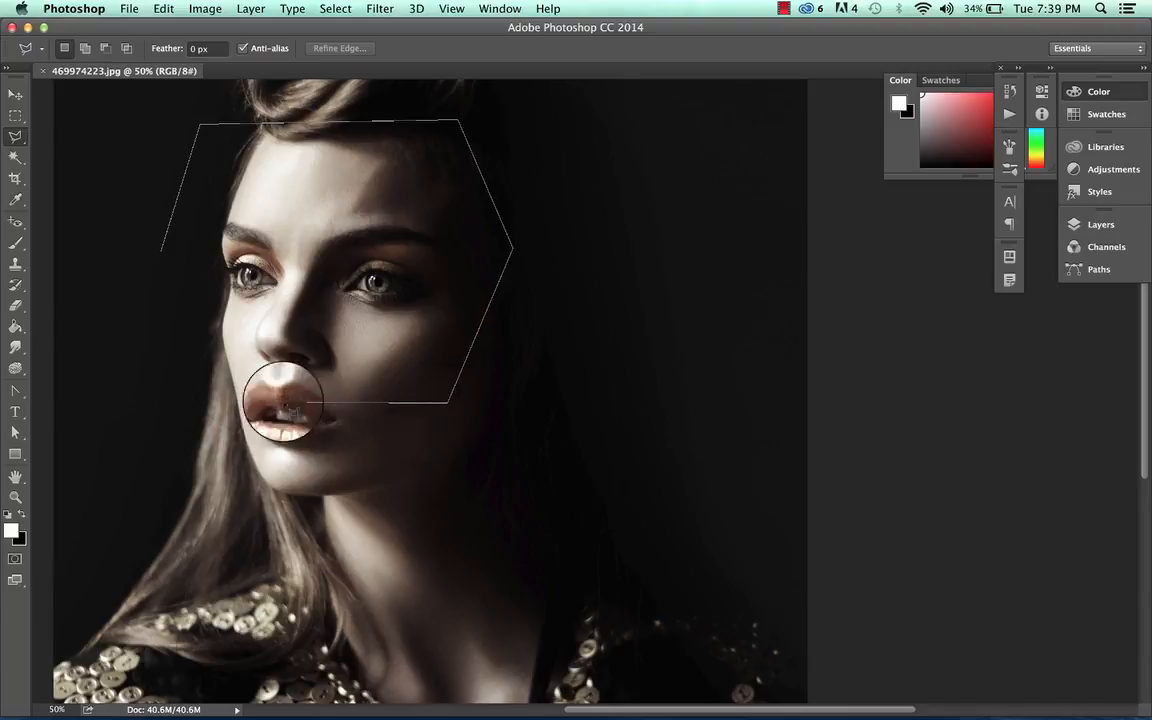
left_click(208, 404)
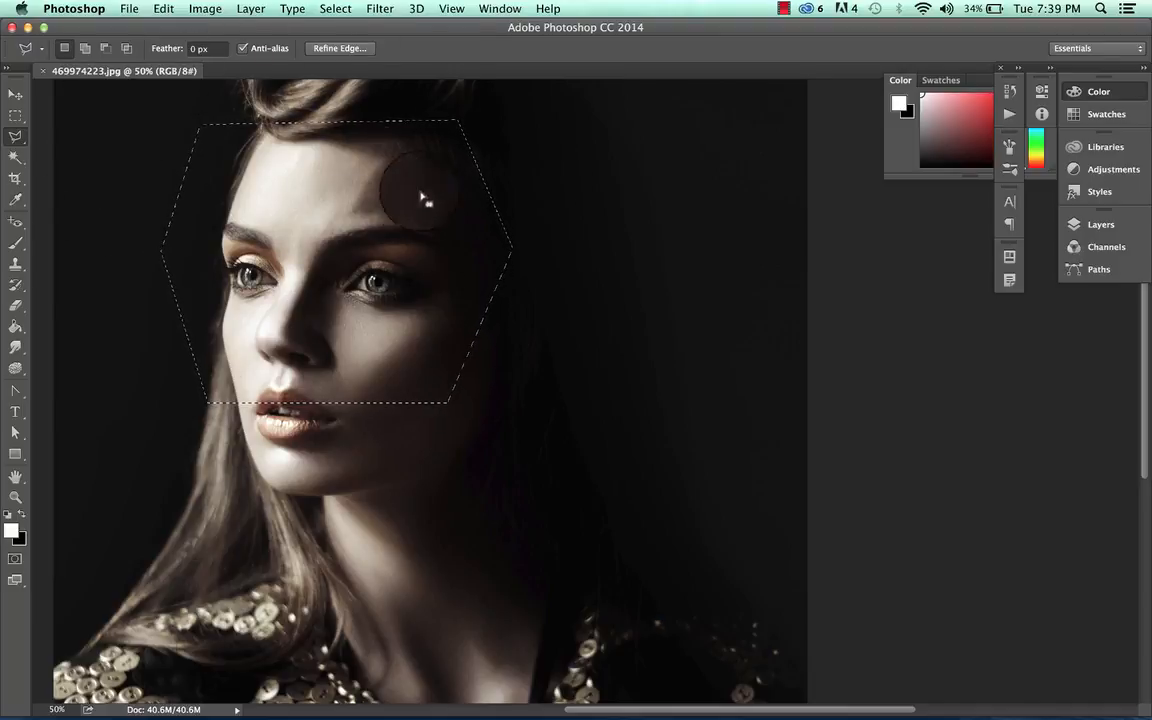
Deselect and draw a new triangular polygonal selection in the dark area right of her hair.
left_click(374, 220)
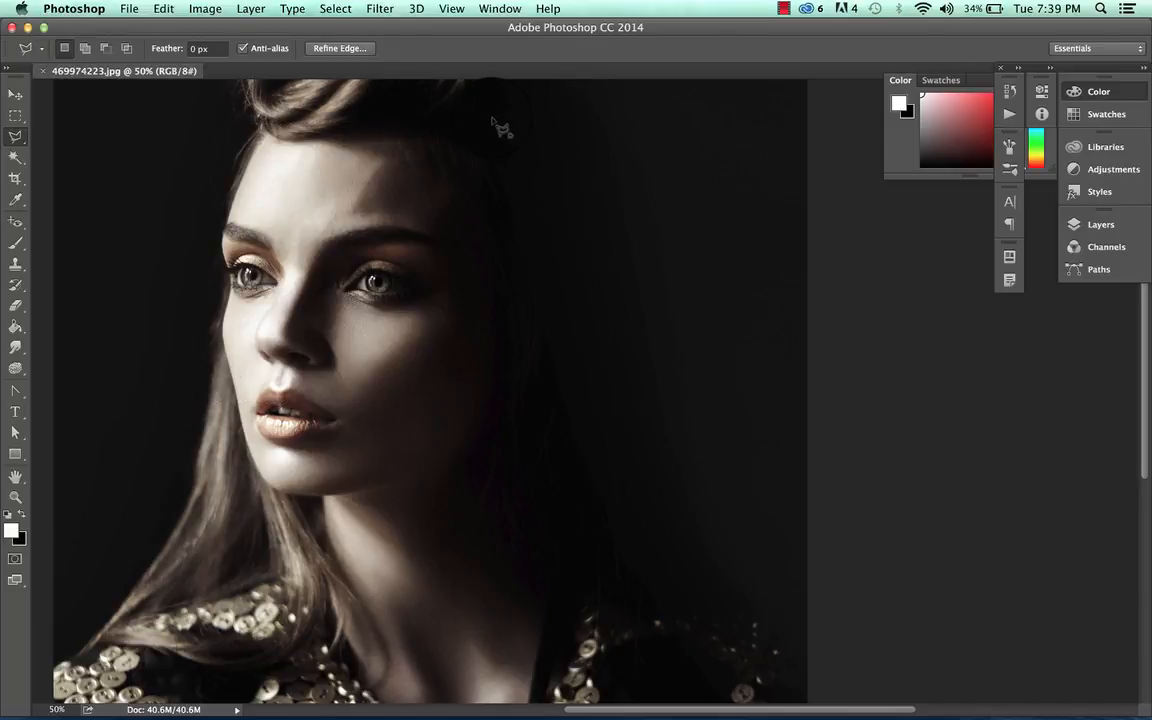
left_click(620, 104)
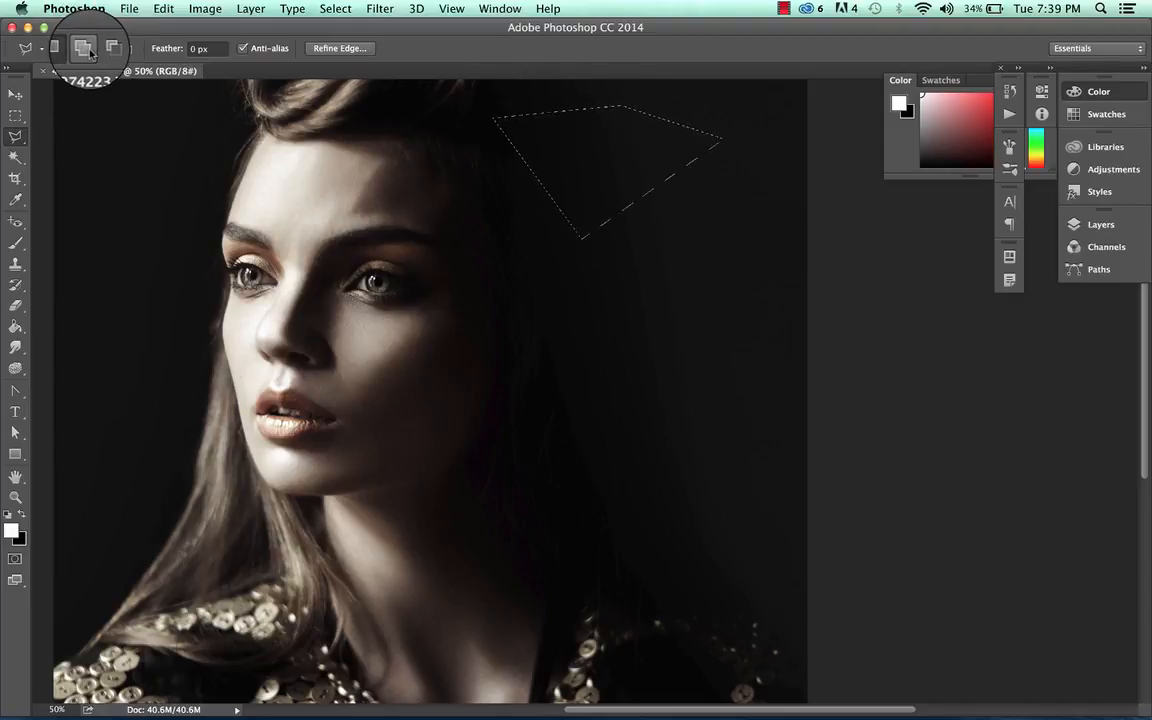
Add a polygonal selection covering the face from the hairline to the chin to the existing selection.
left_click(86, 48)
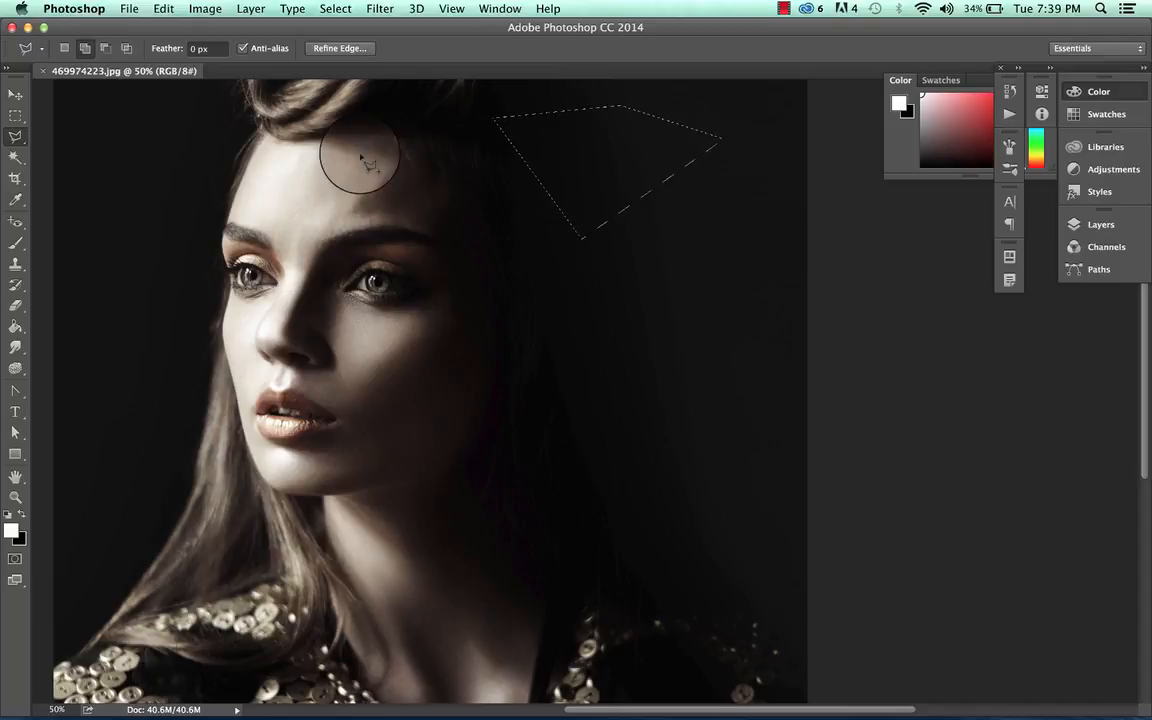
left_click(474, 123)
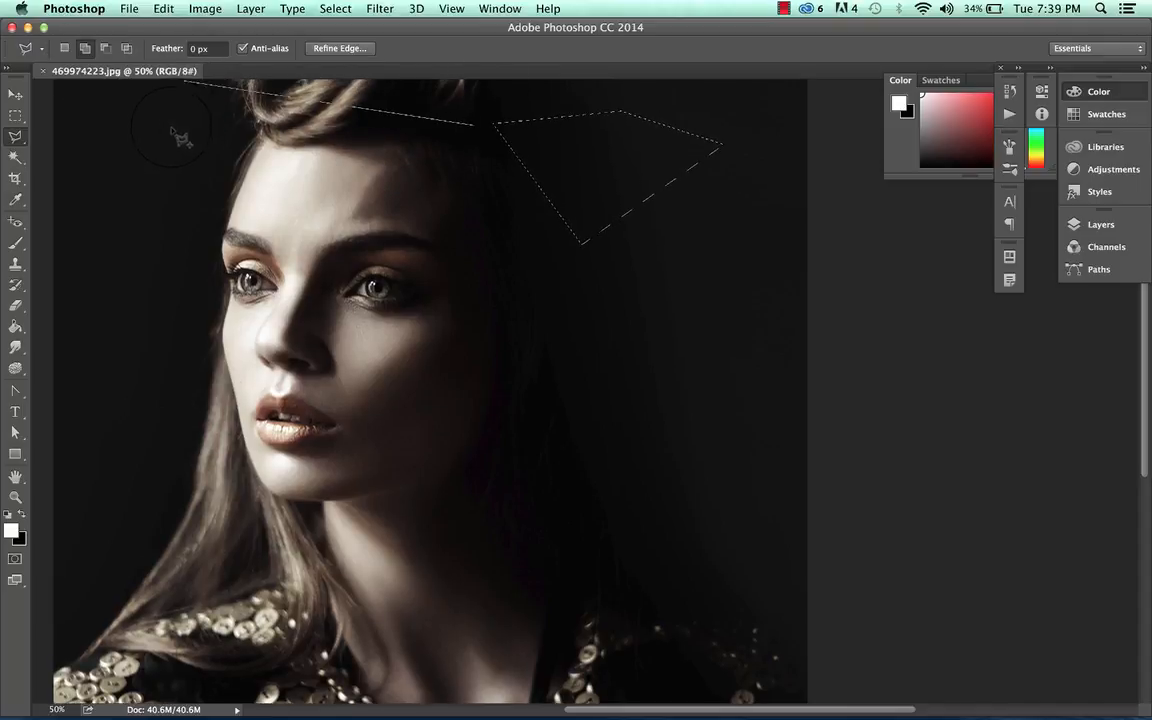
left_click(155, 311)
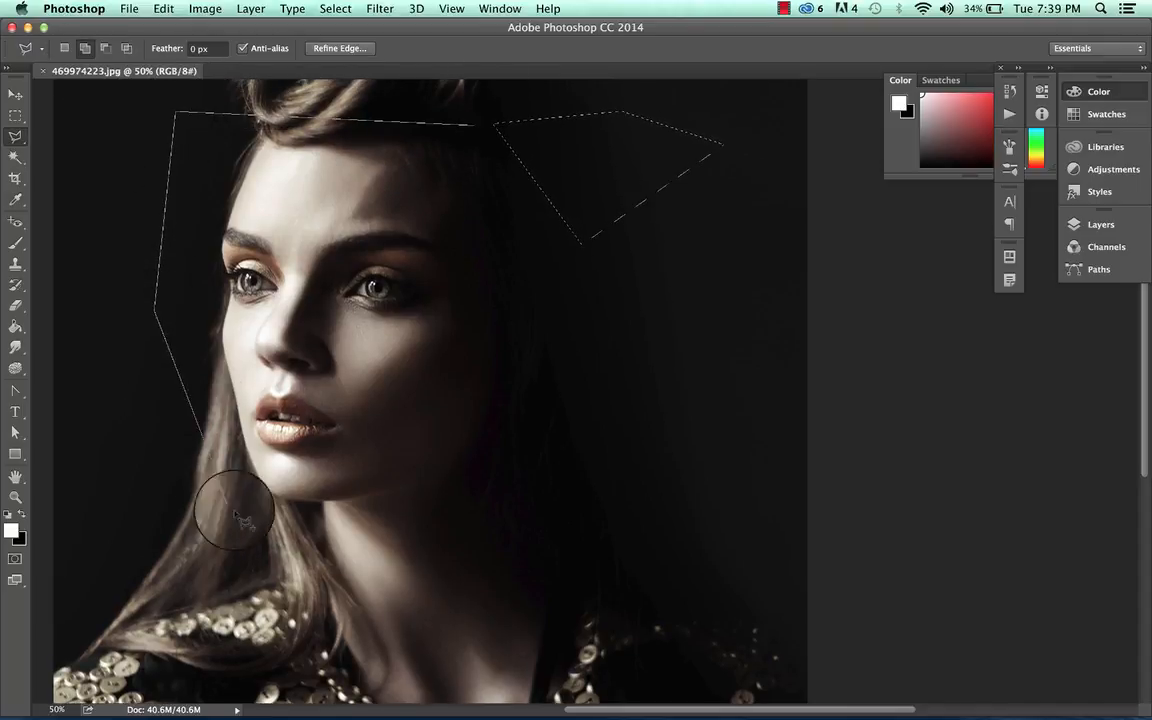
left_click(240, 520)
left_click(490, 542)
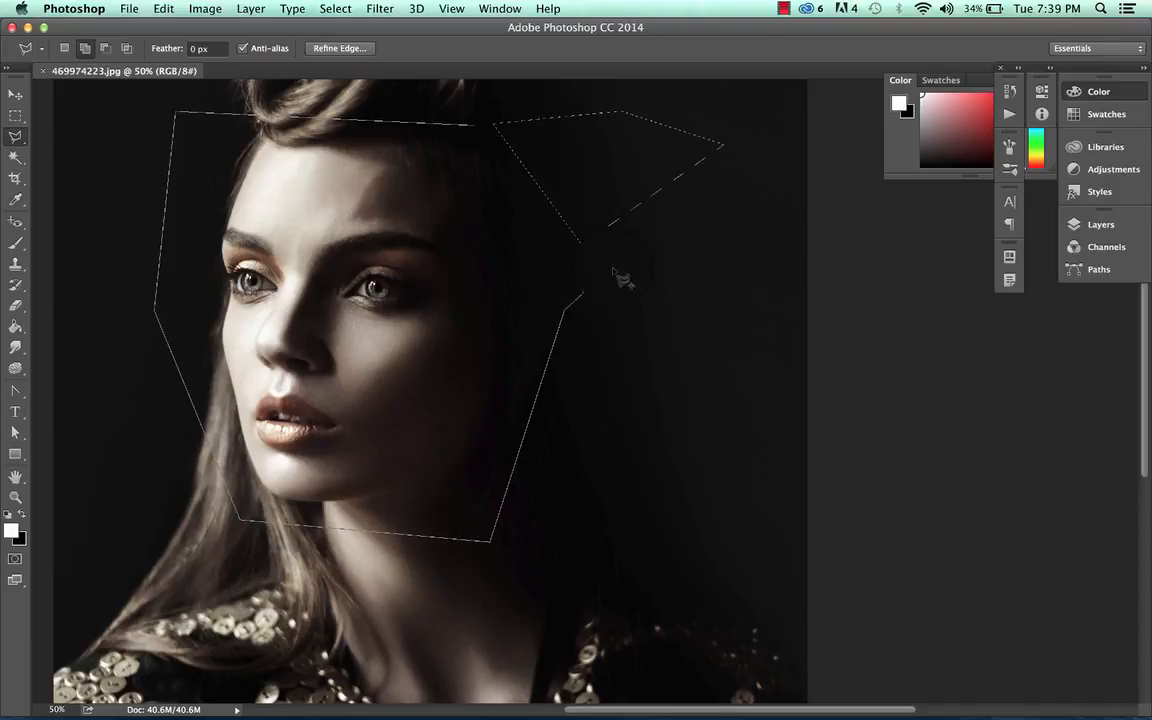
left_click(479, 127)
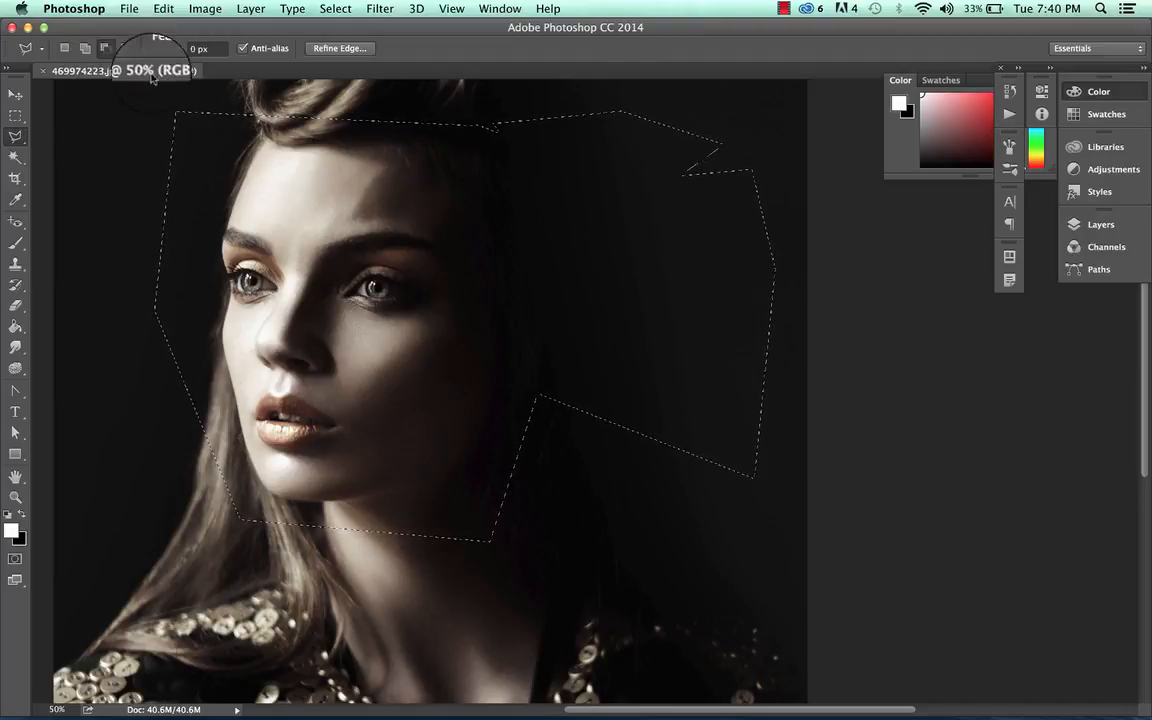
Subtract a polygonal region covering the right side of the selection, including the triangle, from the selection.
left_click(104, 48)
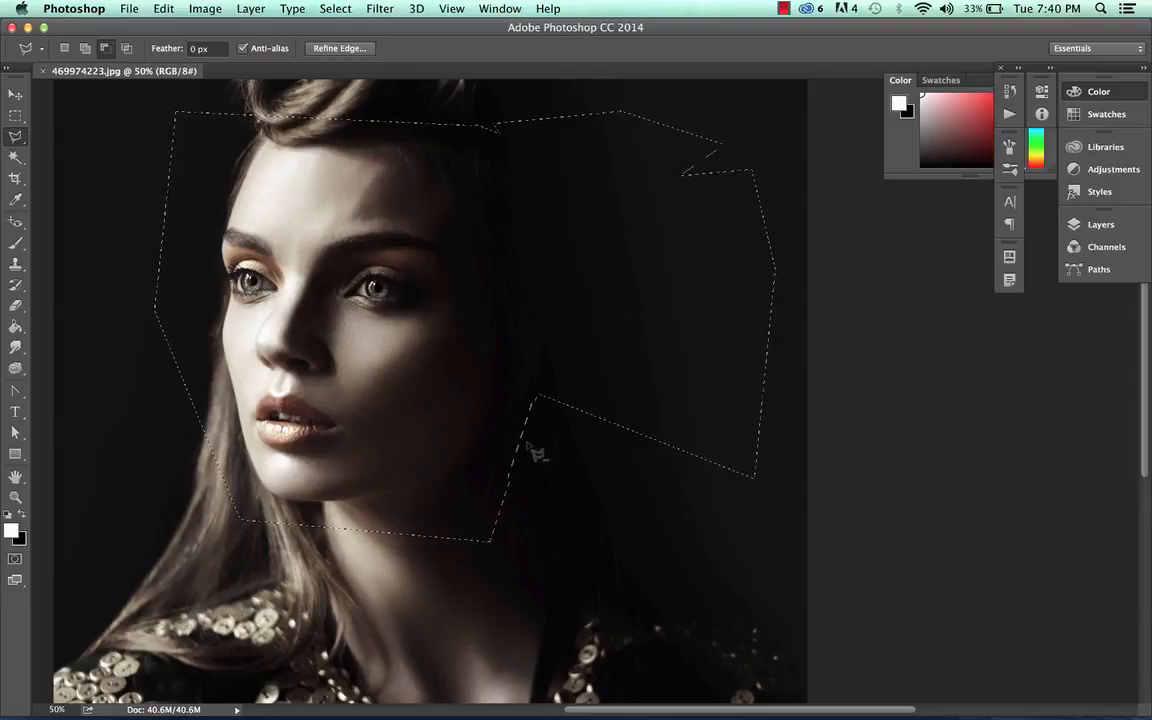
left_click(487, 98)
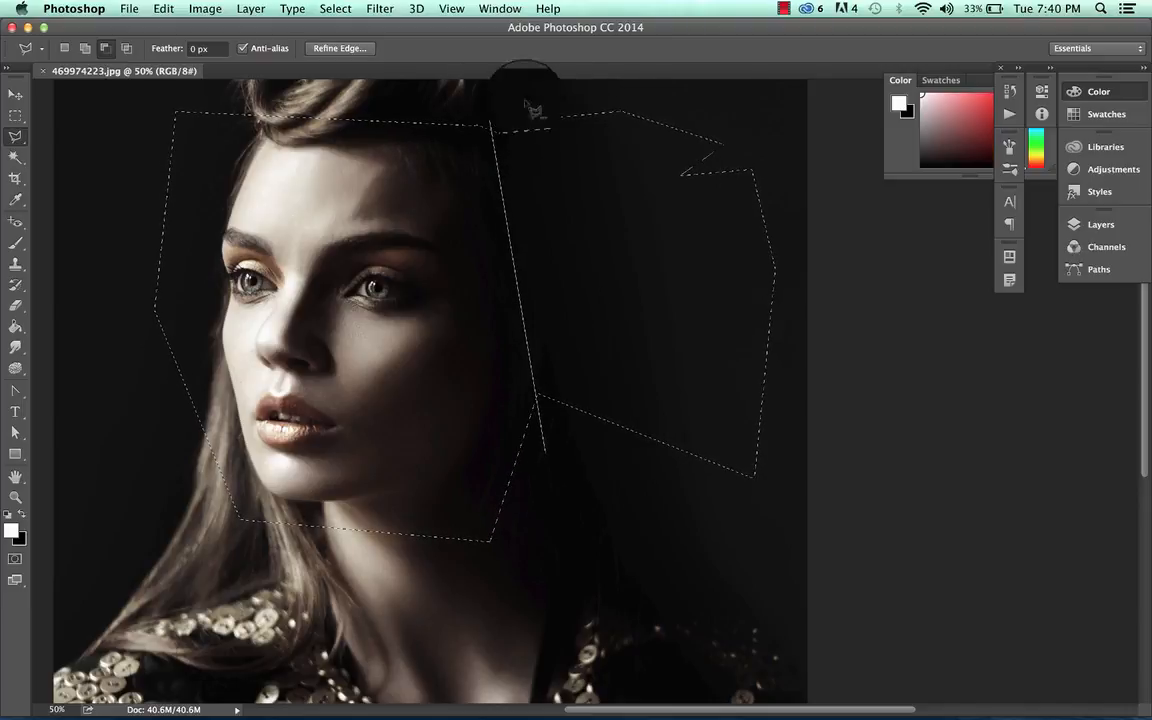
left_click(755, 117)
left_click(796, 214)
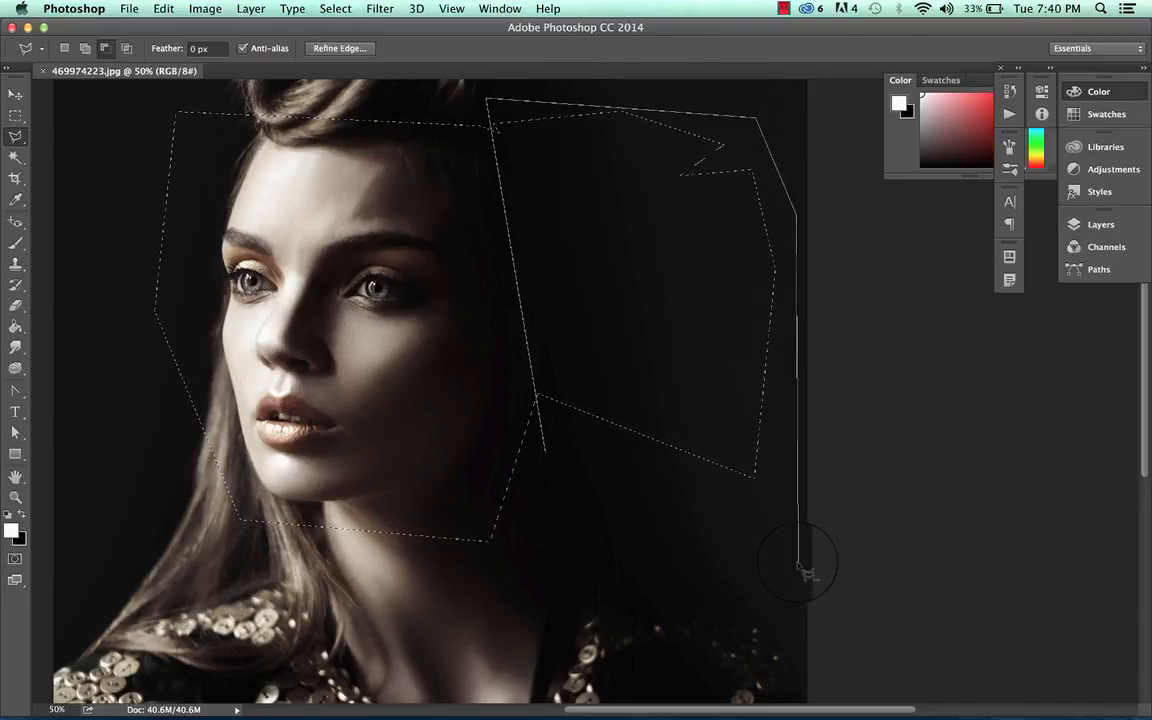
left_click(548, 455)
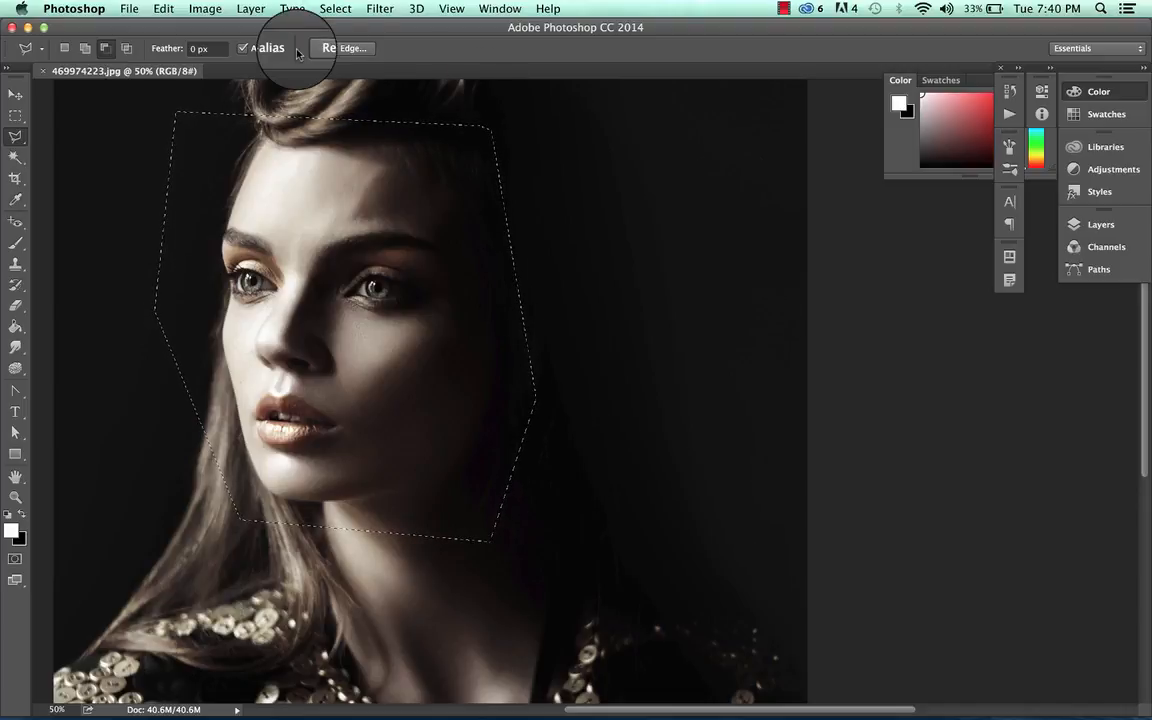
Intersect the selection with a polygonal band drawn across the eyes.
left_click(126, 48)
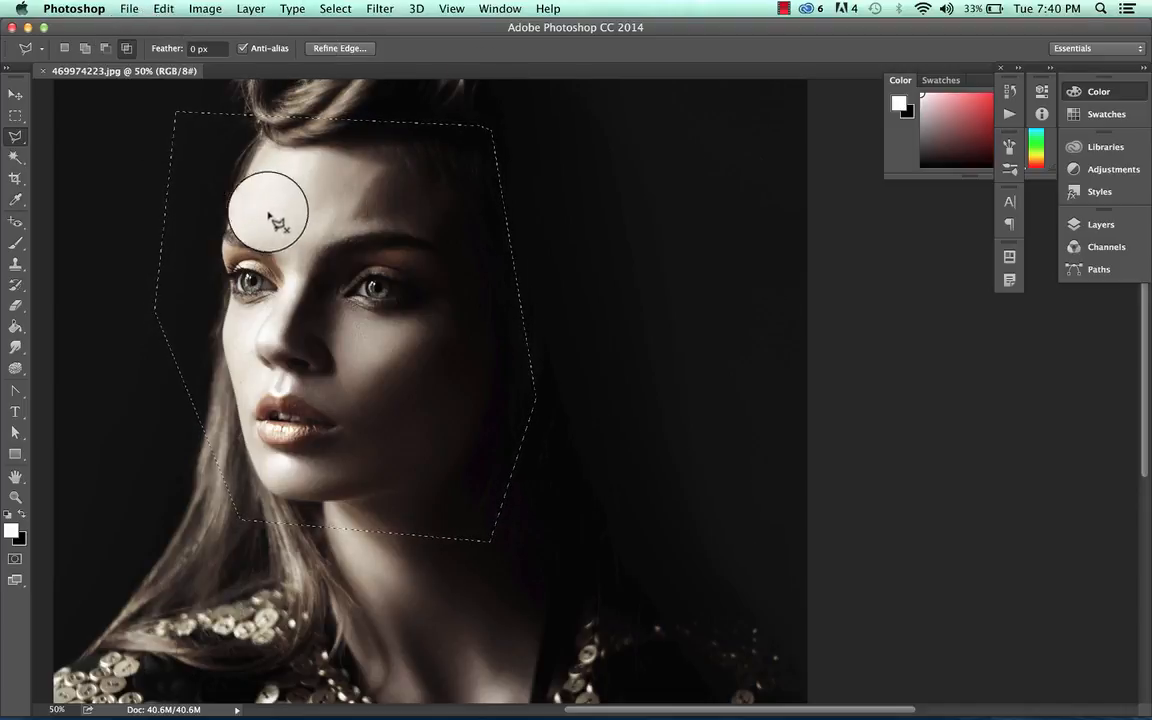
left_click(512, 234)
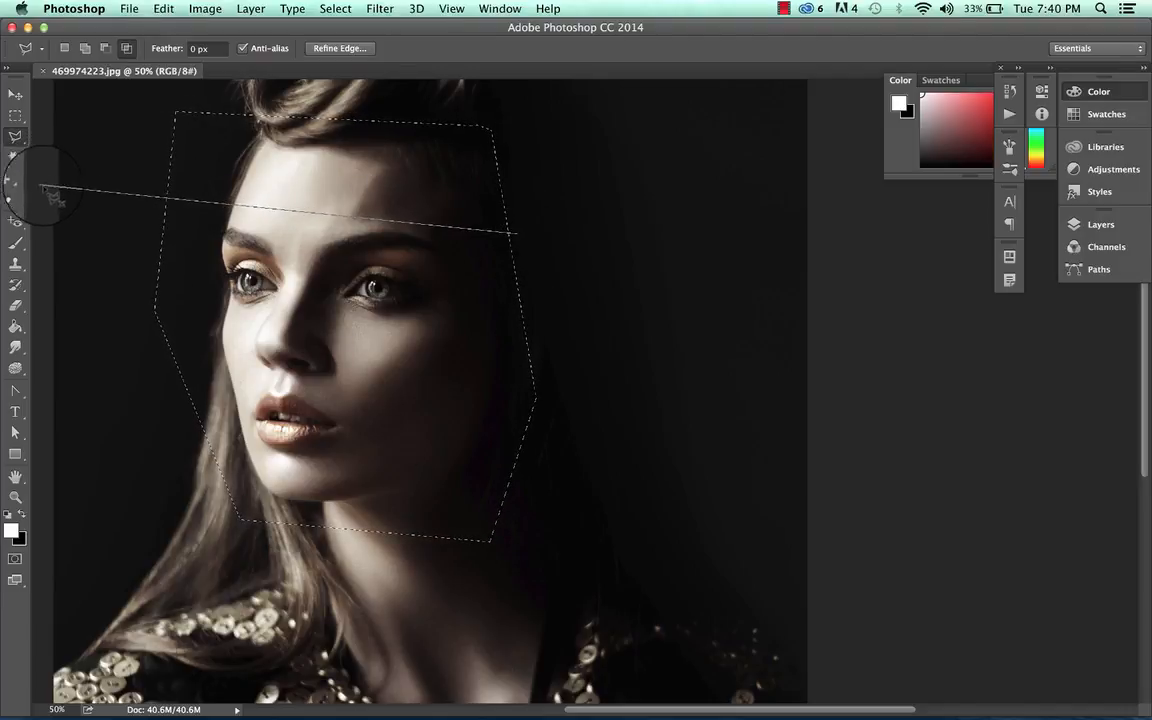
left_click(130, 357)
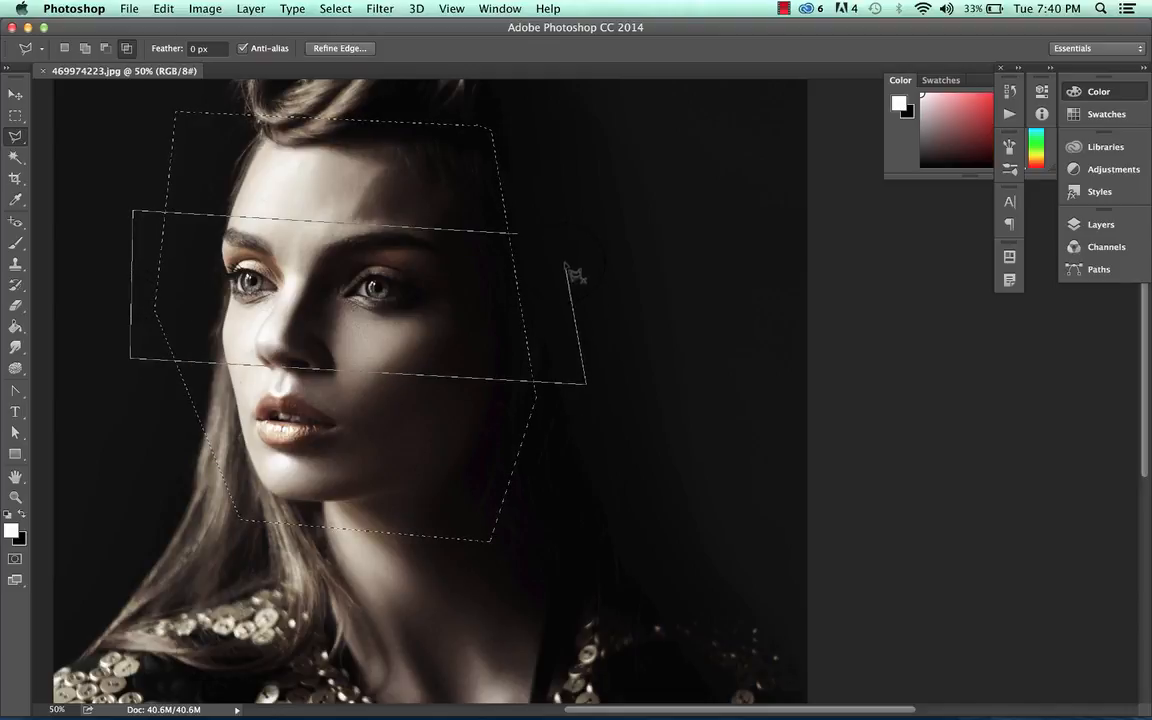
left_click(565, 240)
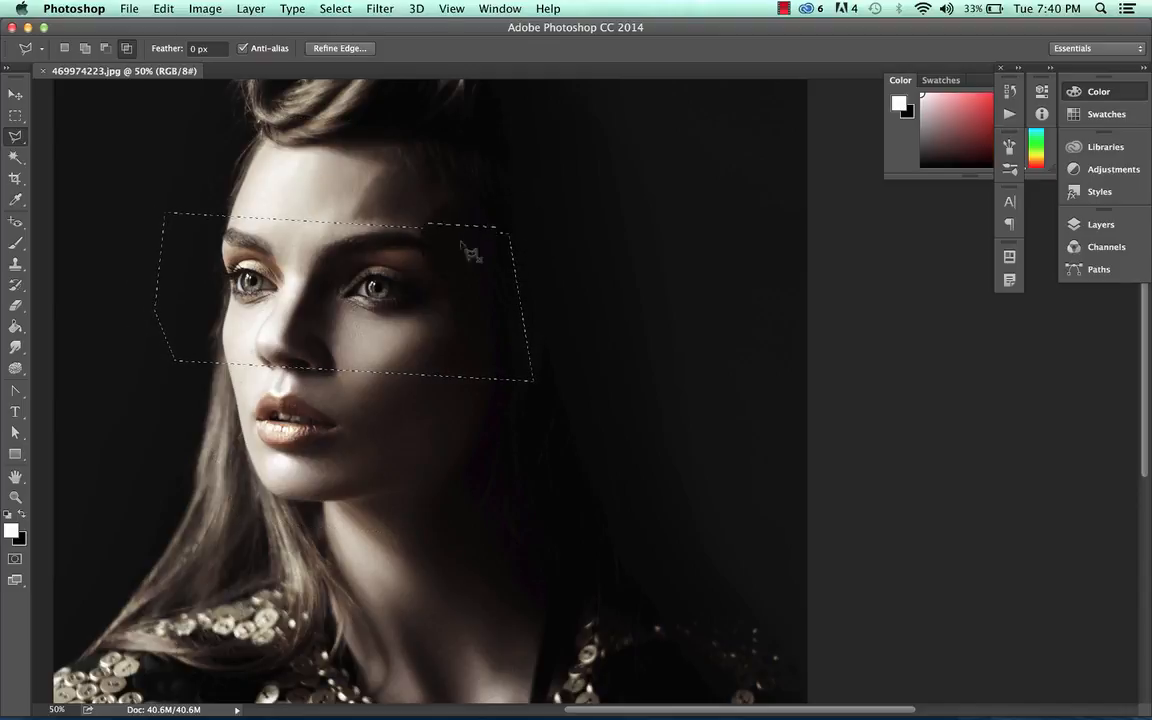
left_click(172, 344)
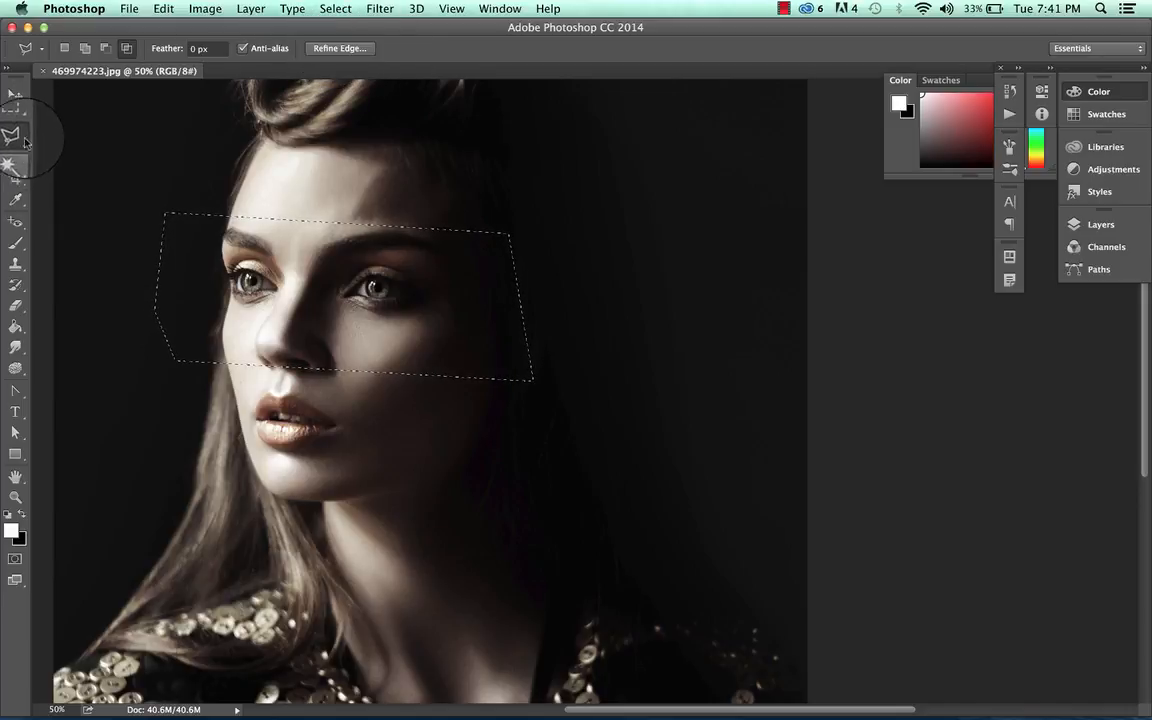
Open Refine Edge for the selection and set the view mode to On Layers.
left_click(349, 50)
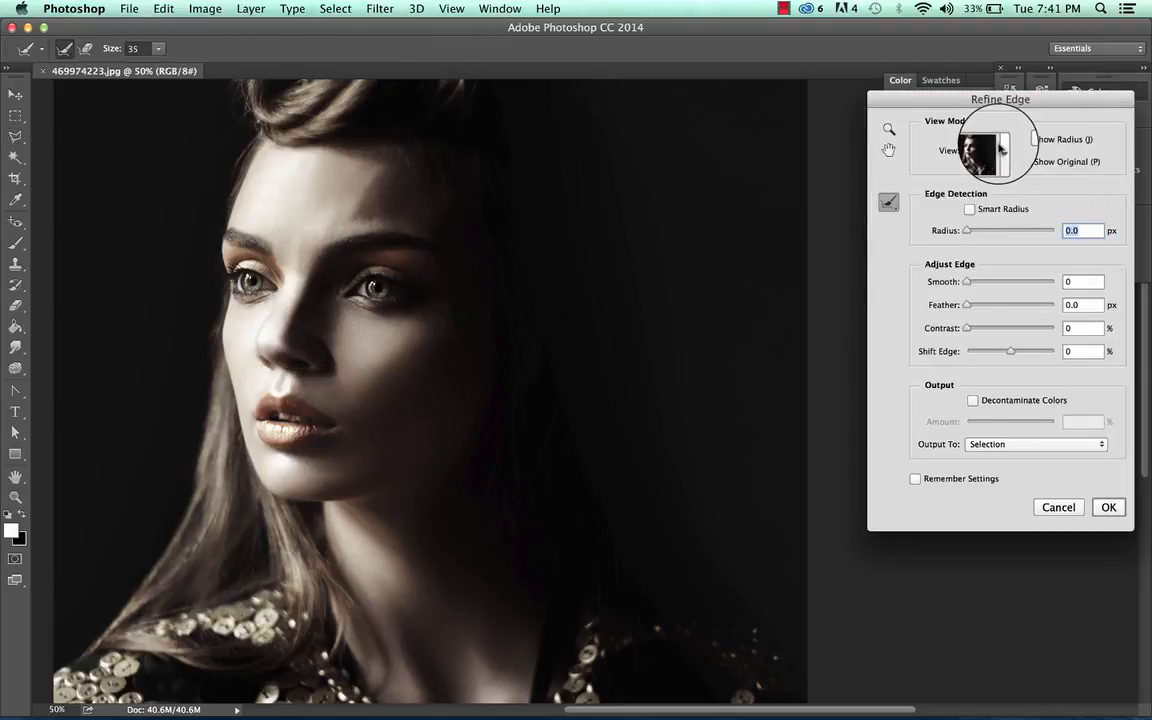
left_click(1001, 149)
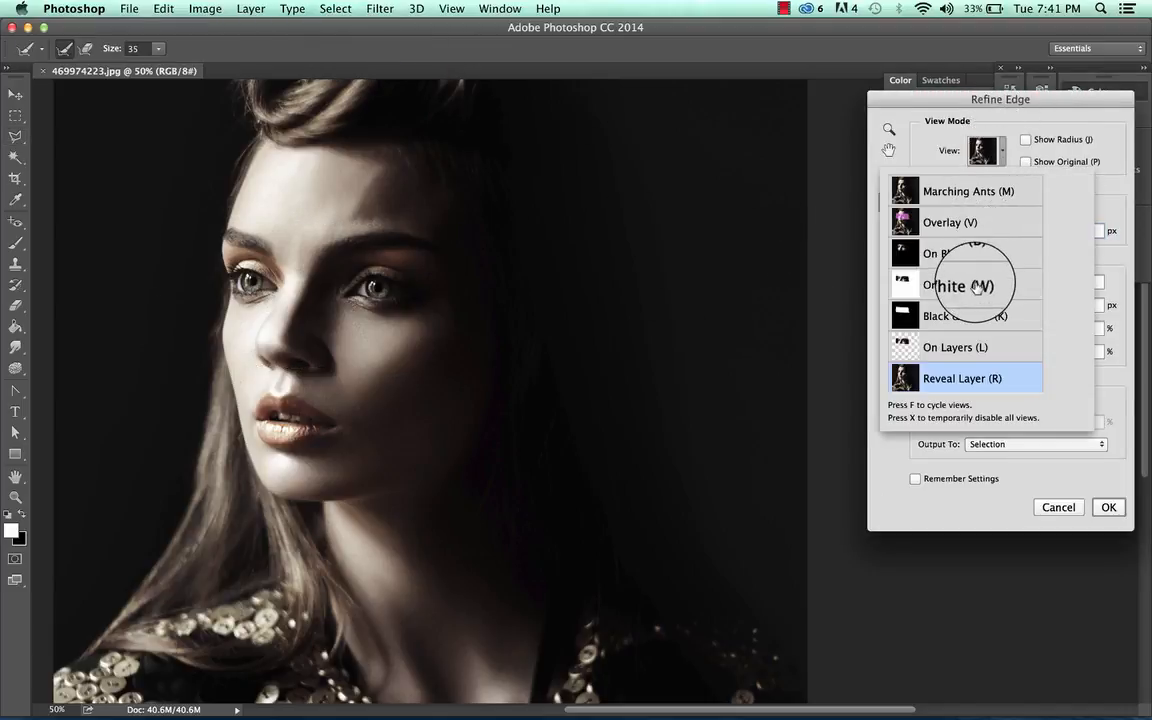
left_click(960, 347)
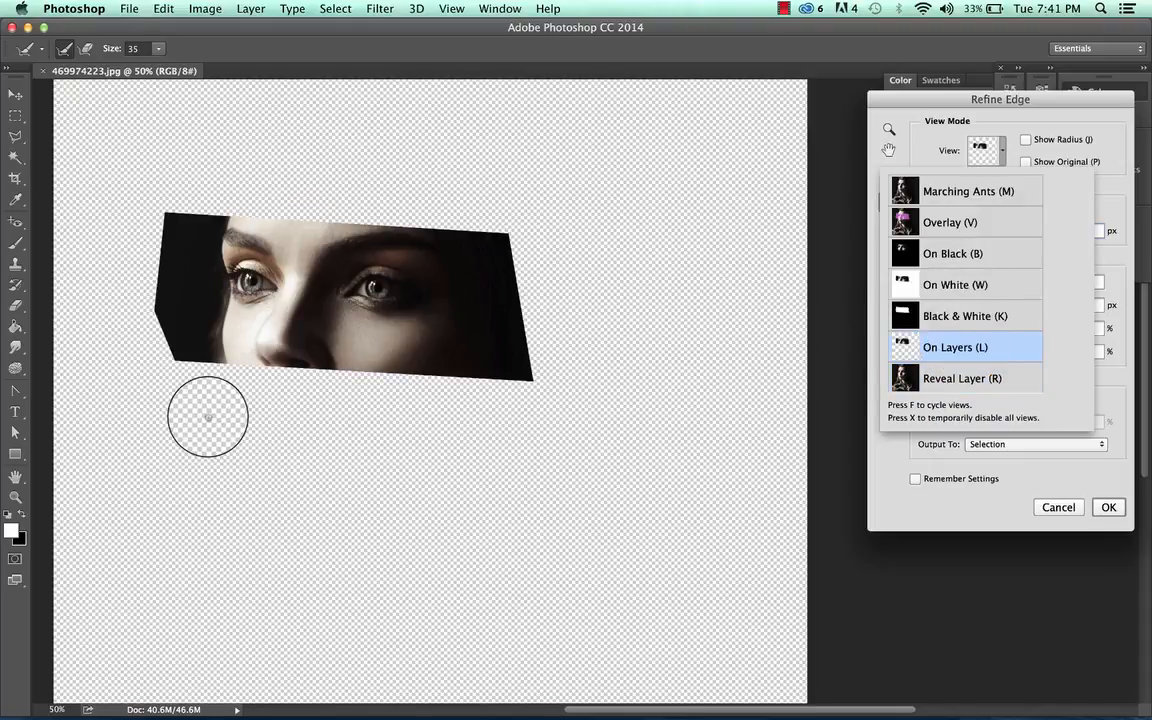
left_click(1006, 118)
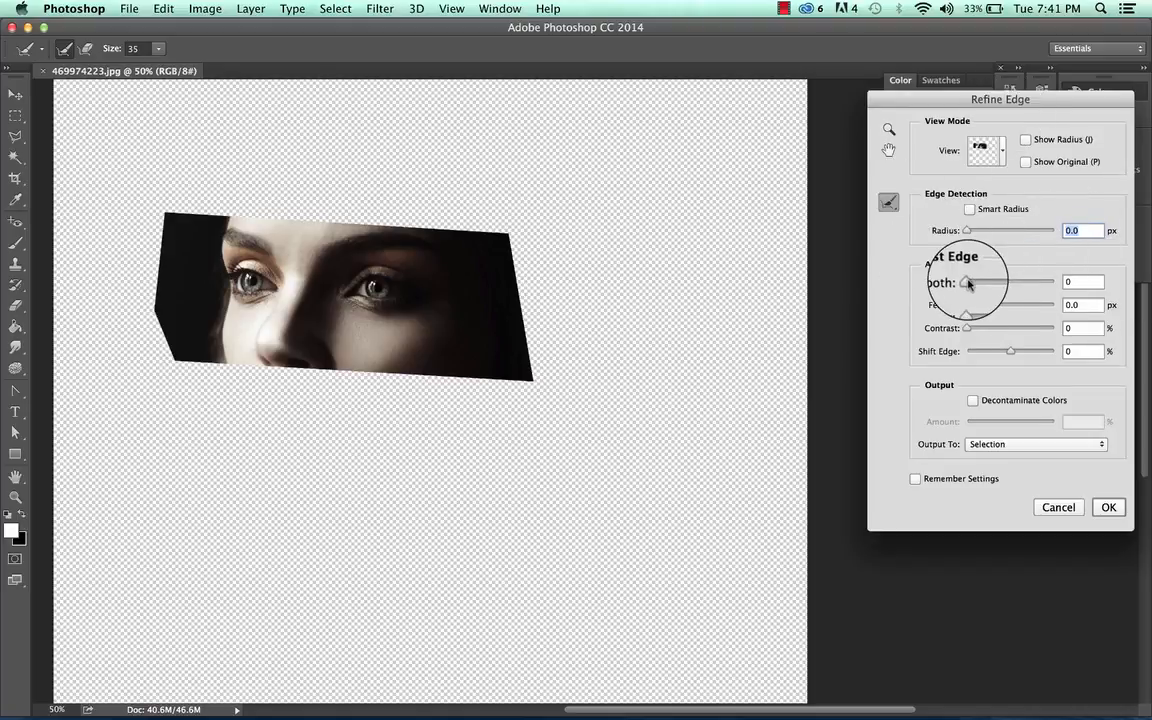
Set the Refine Edge Smooth value to 15.
left_click_drag(967, 283, 1030, 282)
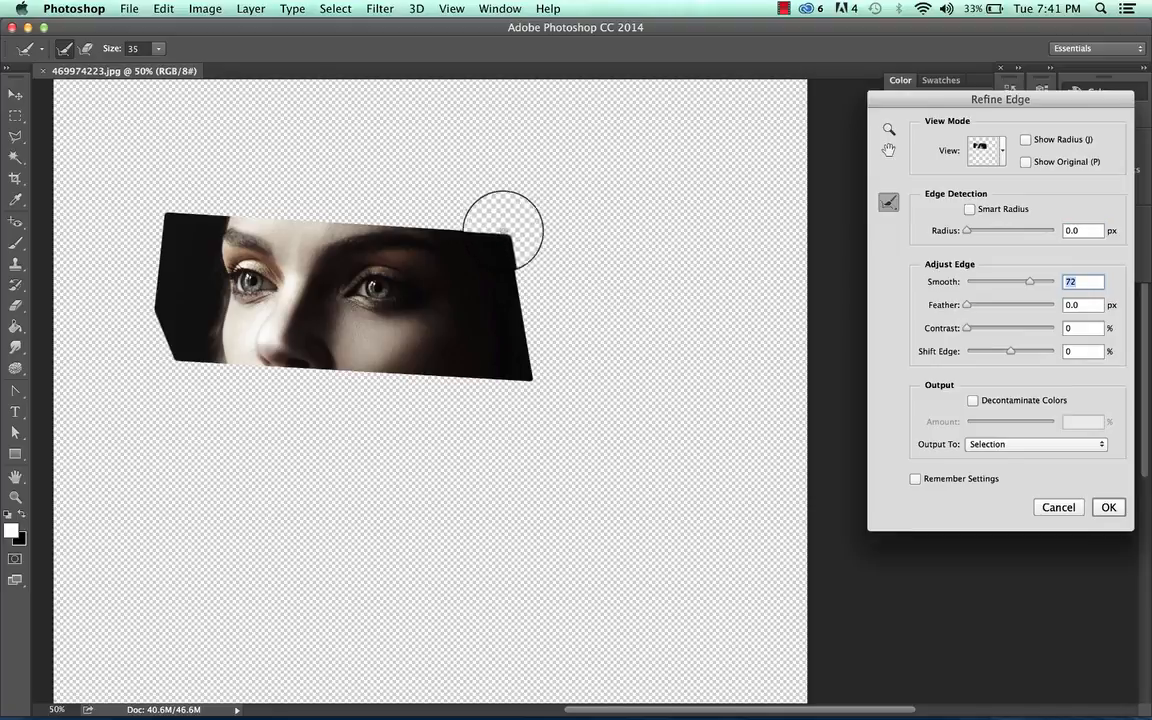
key("super+equal")
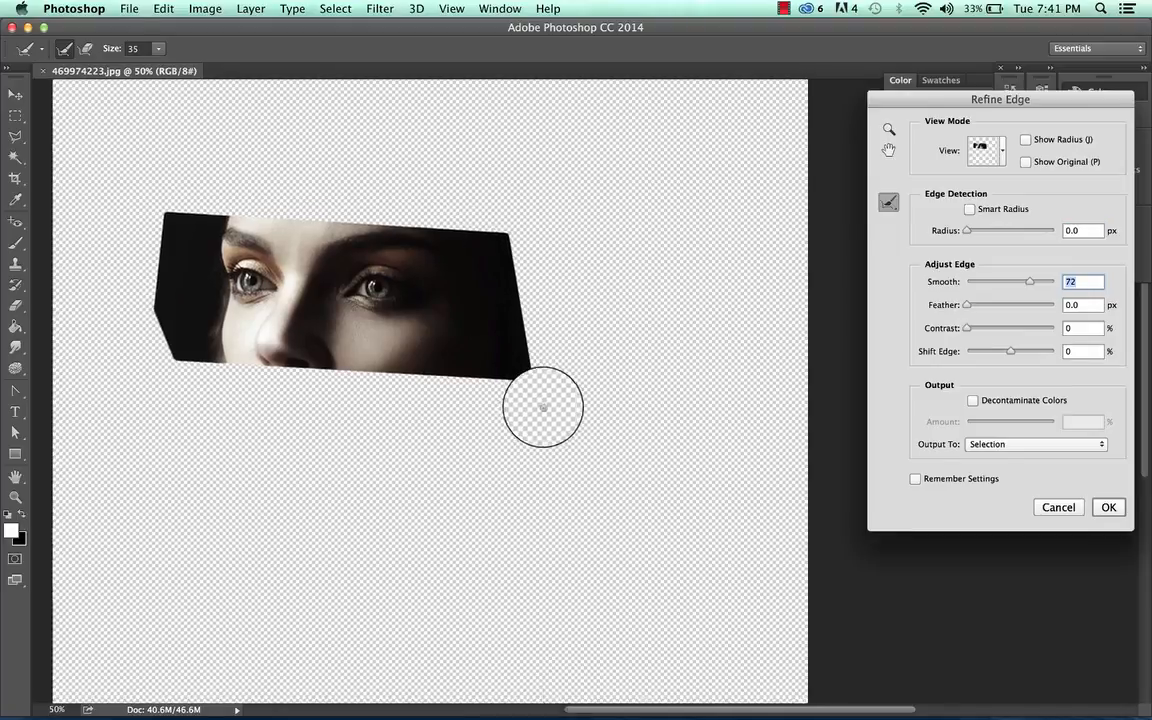
key("super+equal")
key("super+equal")
key("super+equal")
key("super+equal")
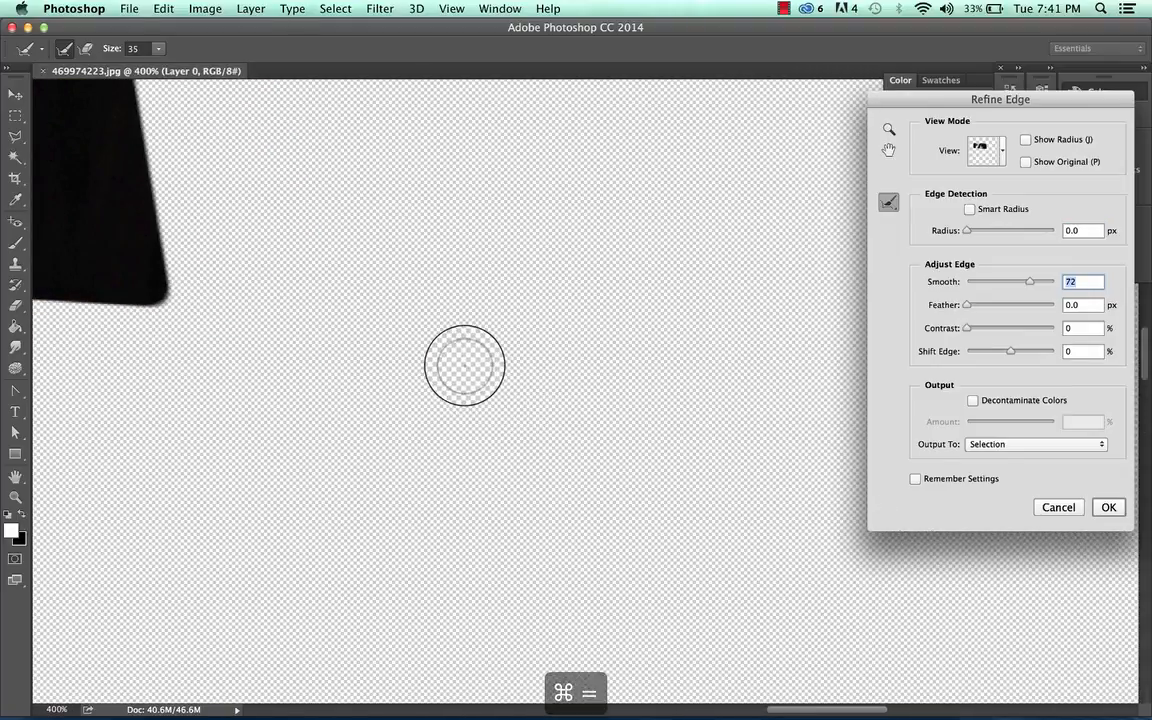
scroll(464, 365, "up", 5)
scroll(464, 365, "left", 5)
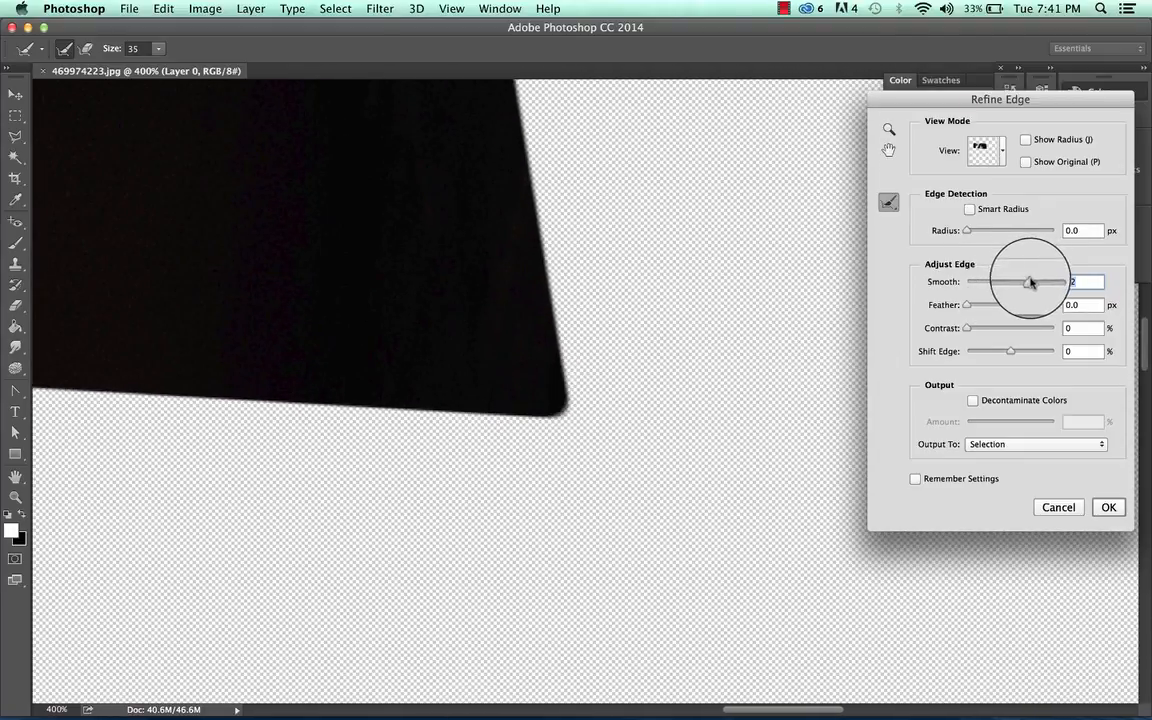
left_click_drag(1030, 283, 1105, 283)
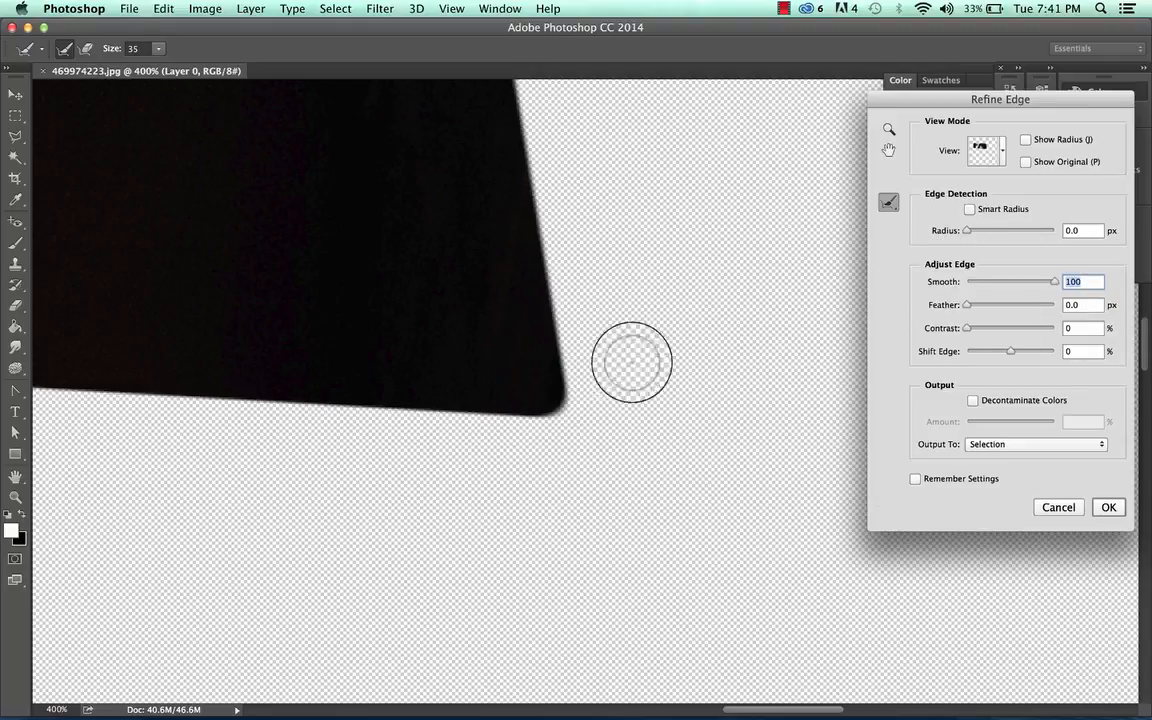
left_click_drag(1045, 283, 980, 283)
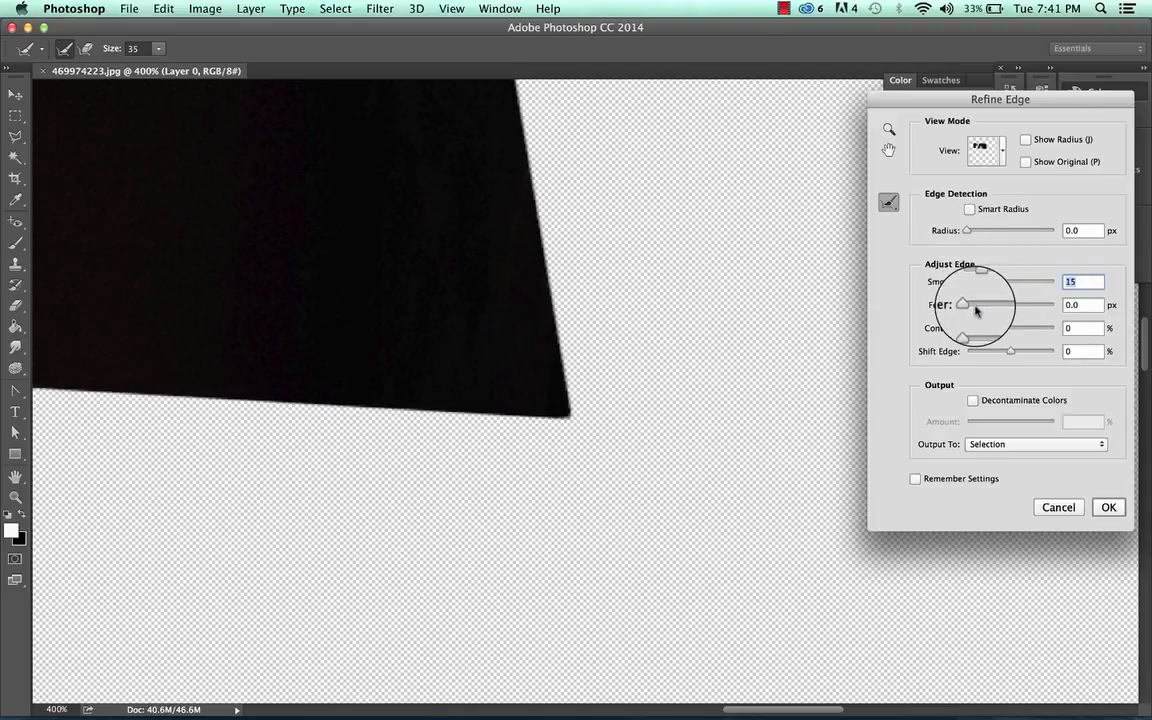
Set the Refine Edge Feather to 143.4 px.
key("super+minus")
key("super+minus")
key("super+minus")
key("super+minus")
key("super+minus")
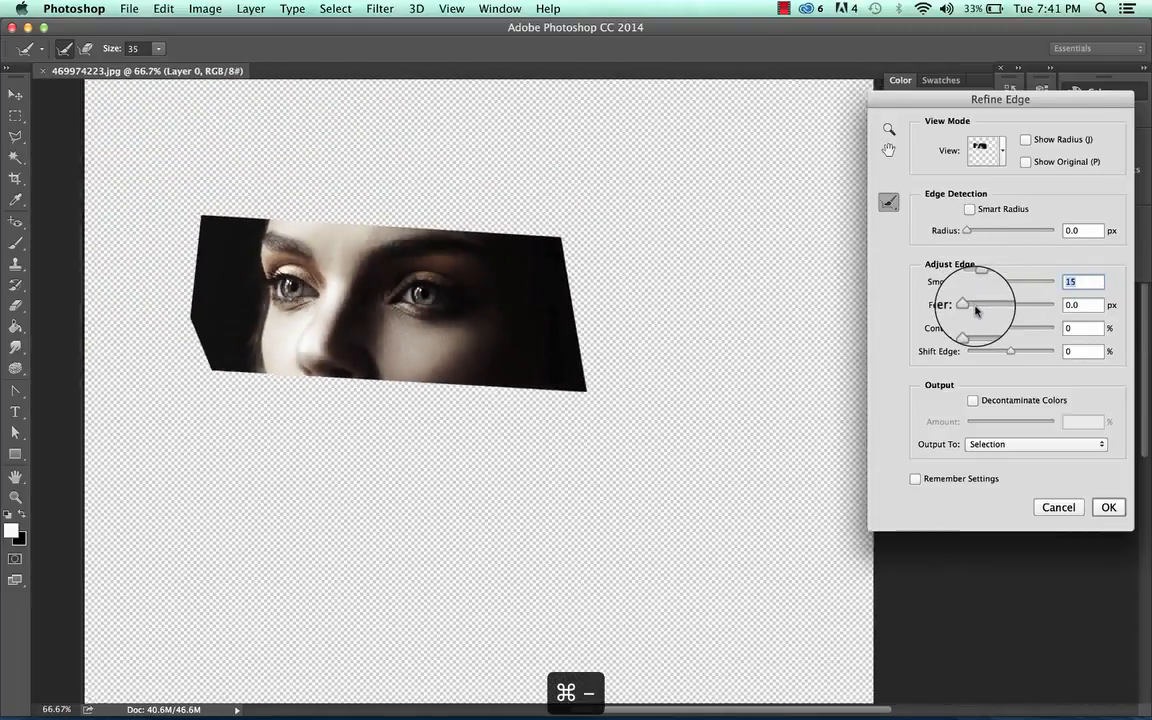
left_click_drag(967, 307, 1065, 303)
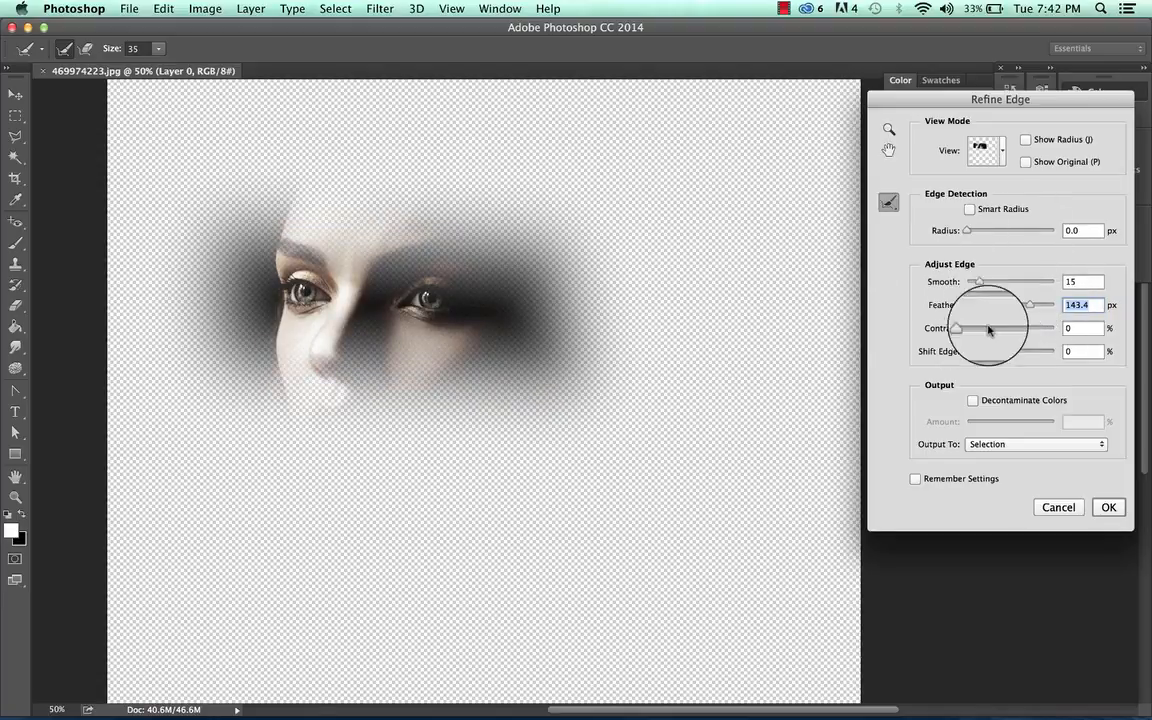
Set Contrast to 66% and Shift Edge to -64%, and apply the refined selection.
left_click_drag(969, 329, 1025, 325)
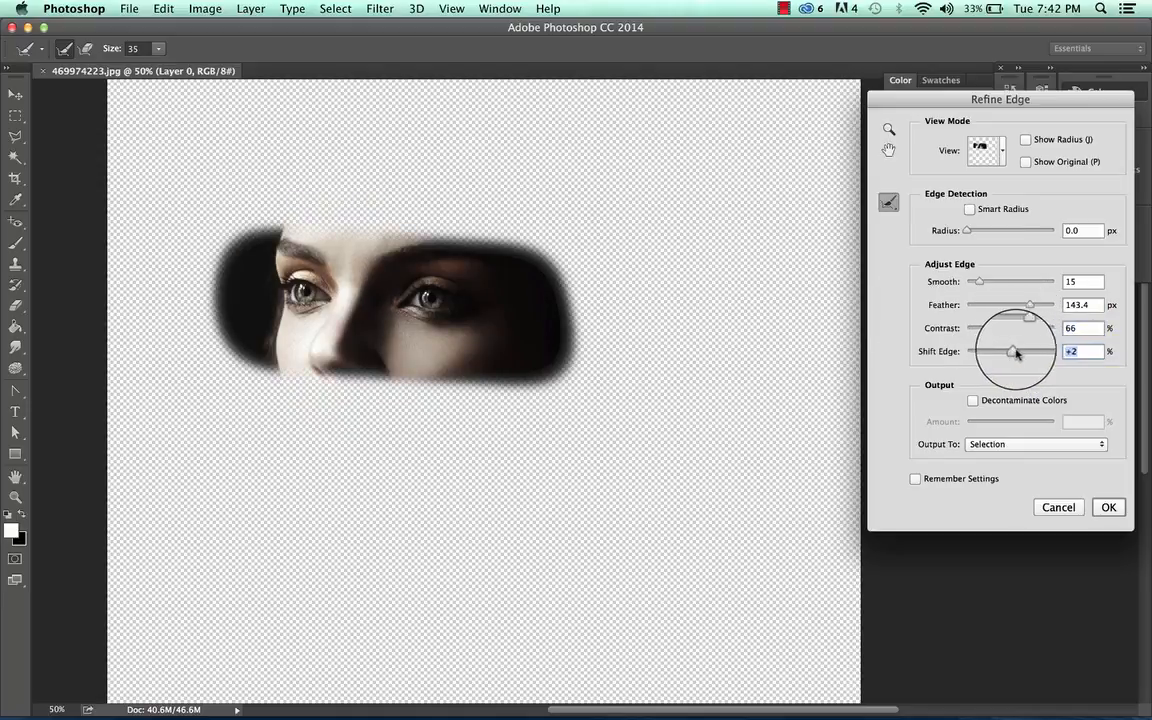
left_click_drag(1011, 352, 983, 352)
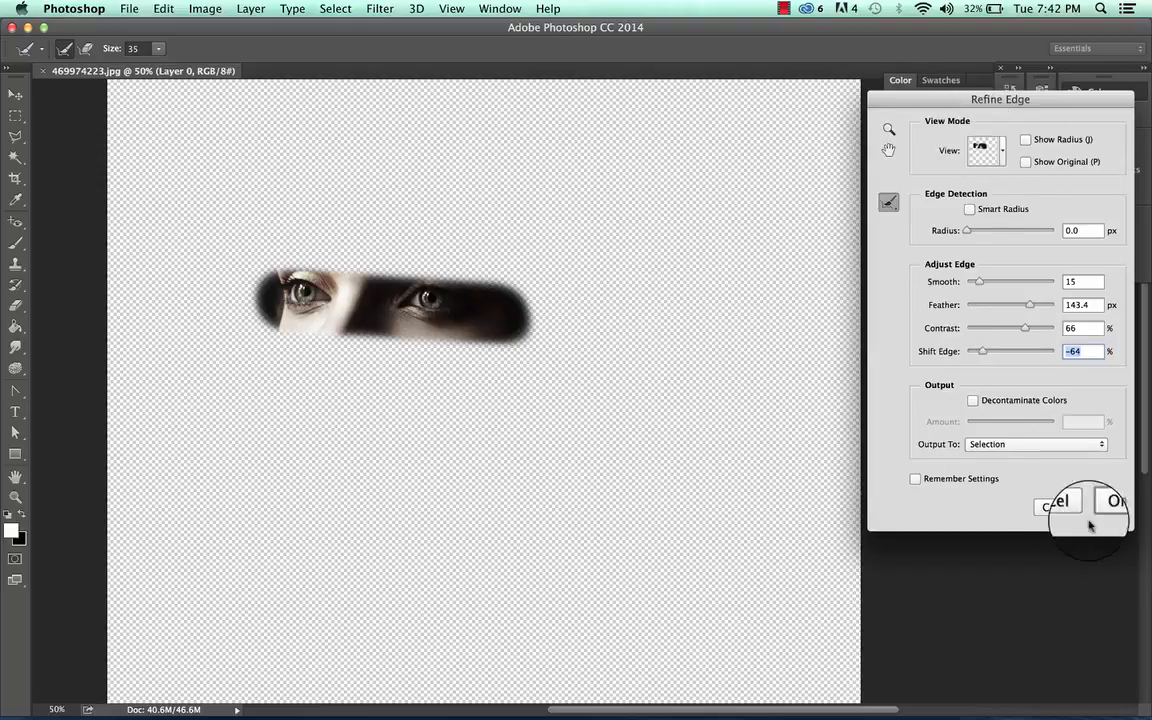
left_click(1108, 503)
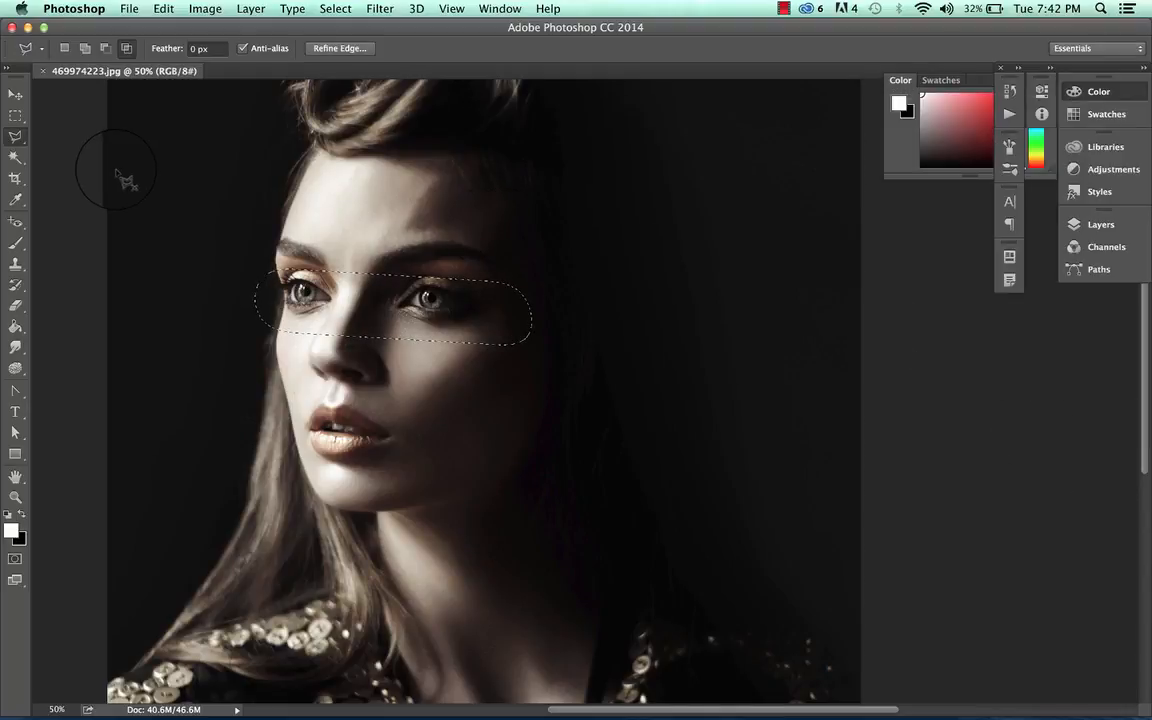